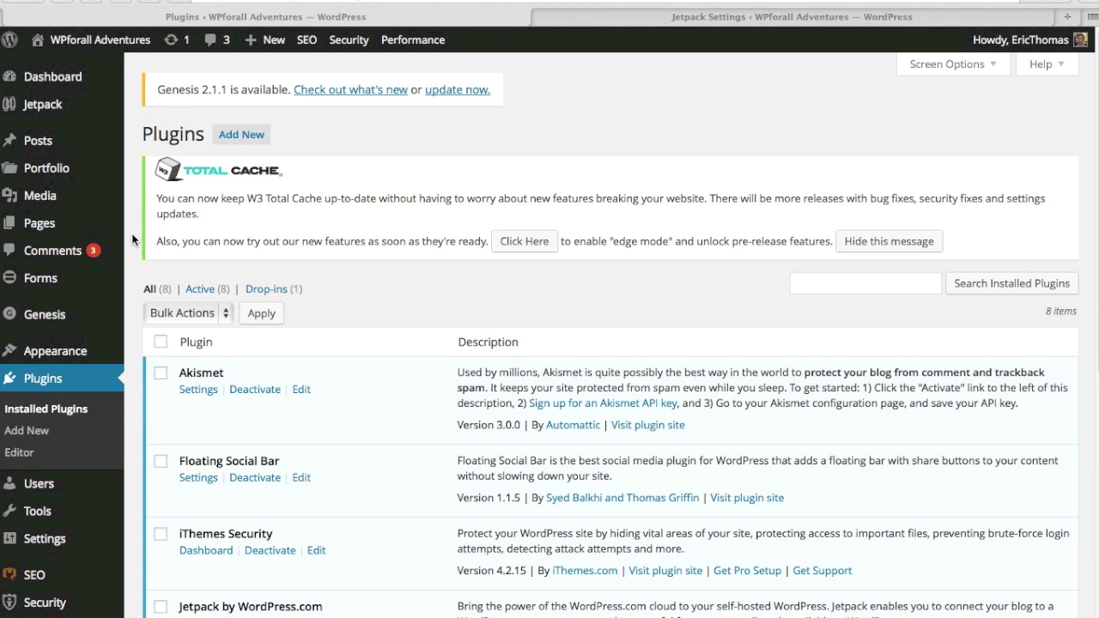
Scroll through the Installed Plugins list to review the essential plugins.
scroll(133, 239, "down", 5)
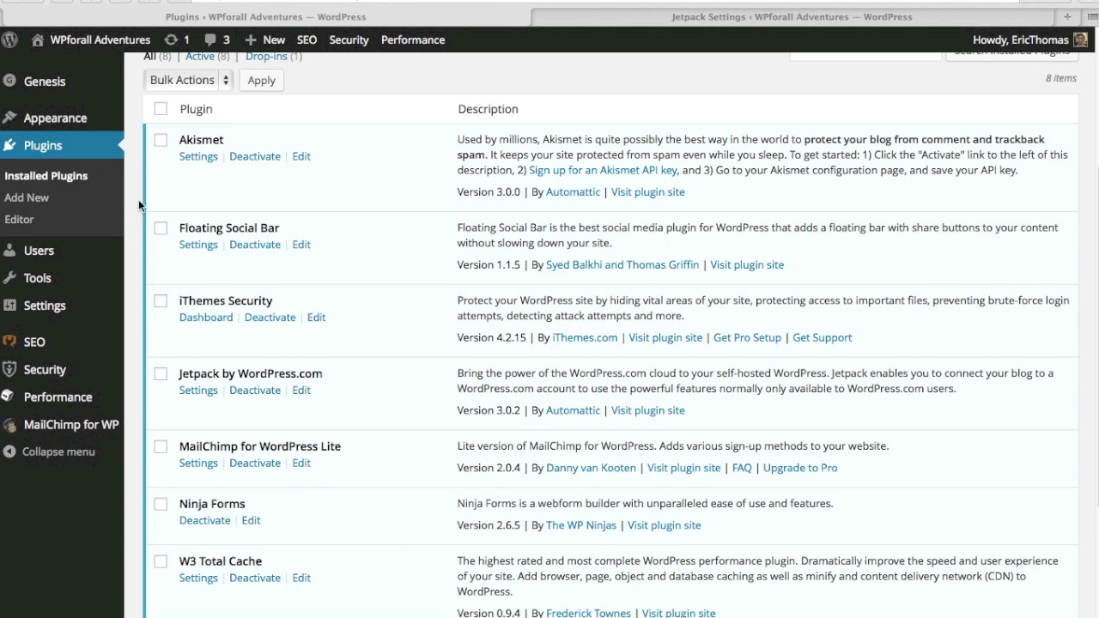
scroll(134, 196, "down", 1)
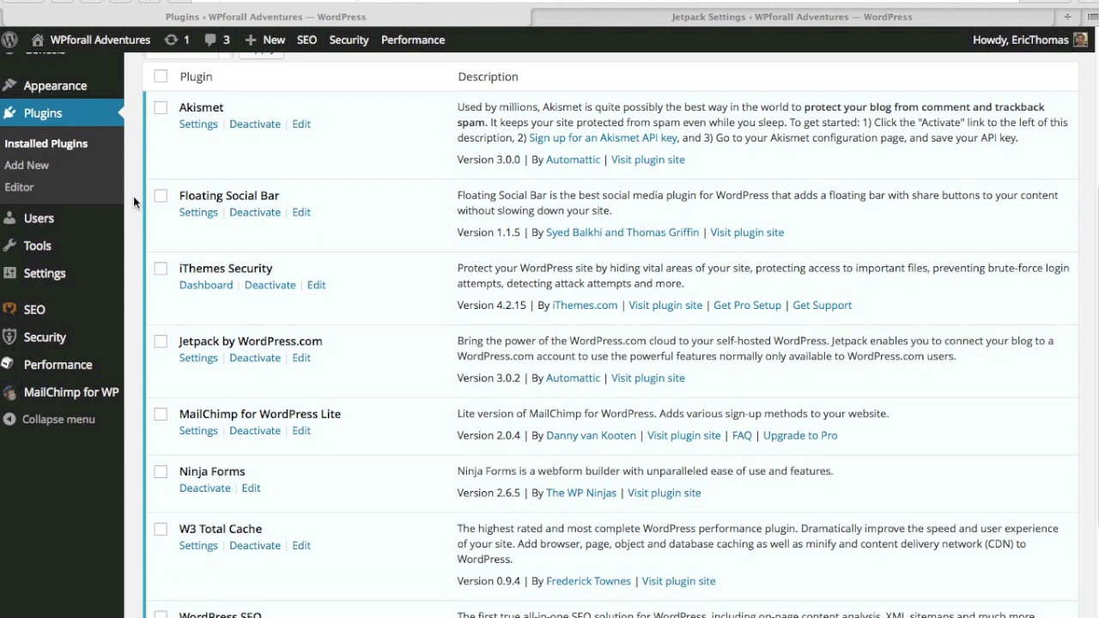
scroll(133, 197, "up", 5)
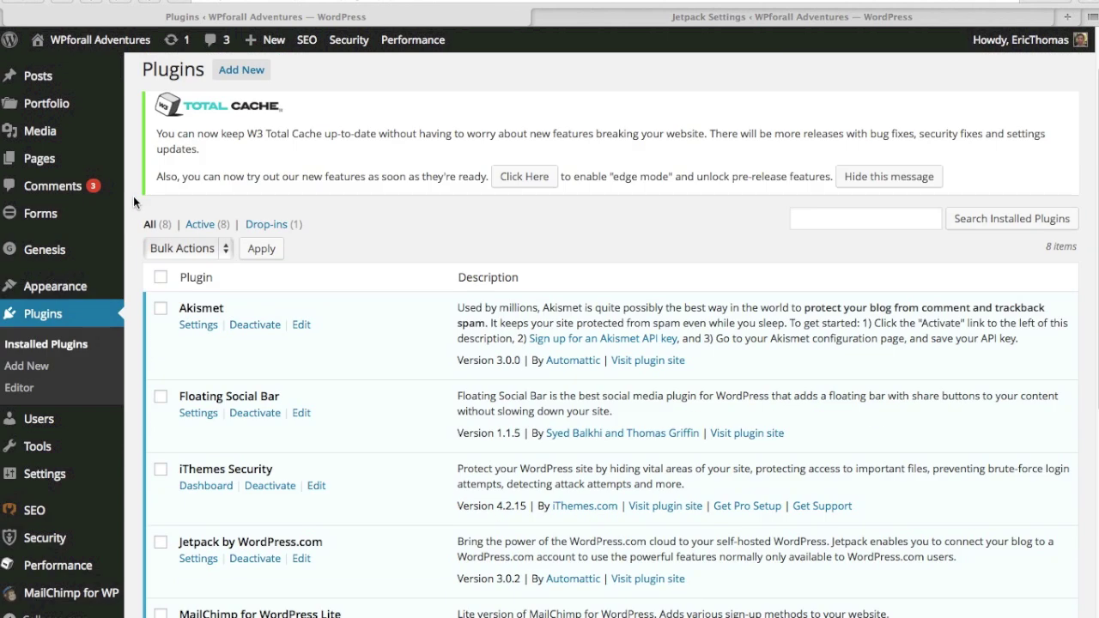
scroll(134, 201, "down", 1)
scroll(133, 212, "down", 1)
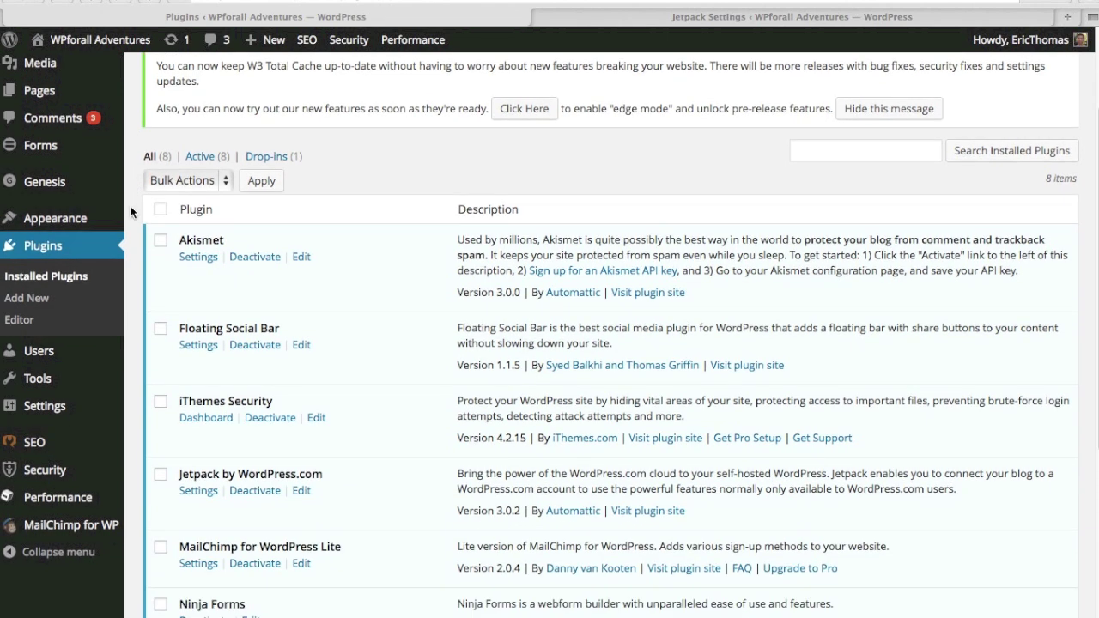
scroll(133, 212, "down", 2)
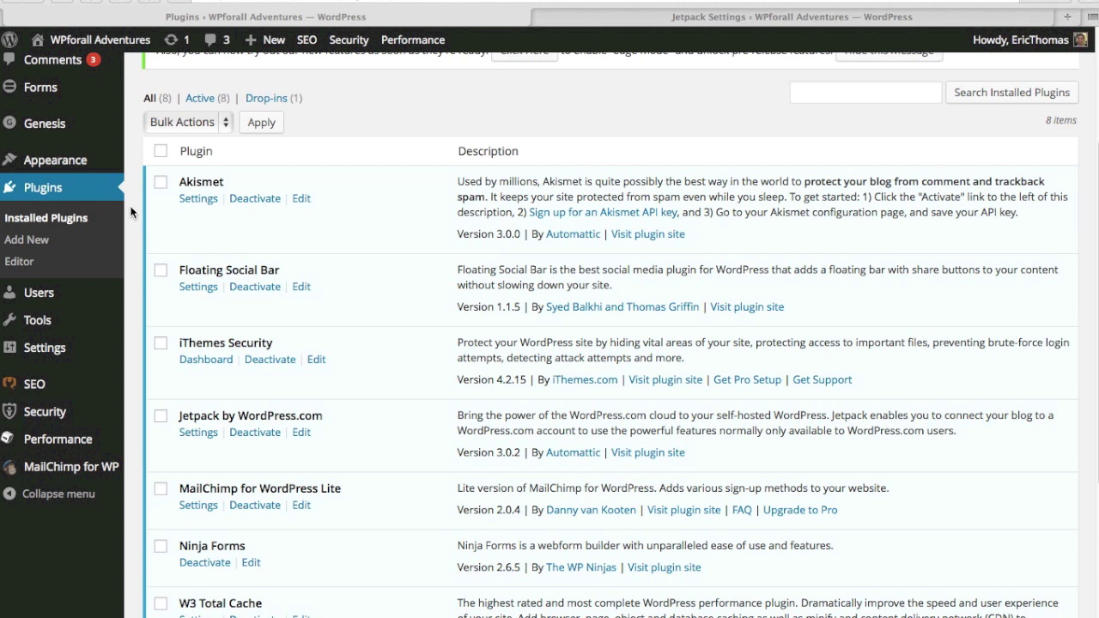
scroll(131, 212, "down", 1)
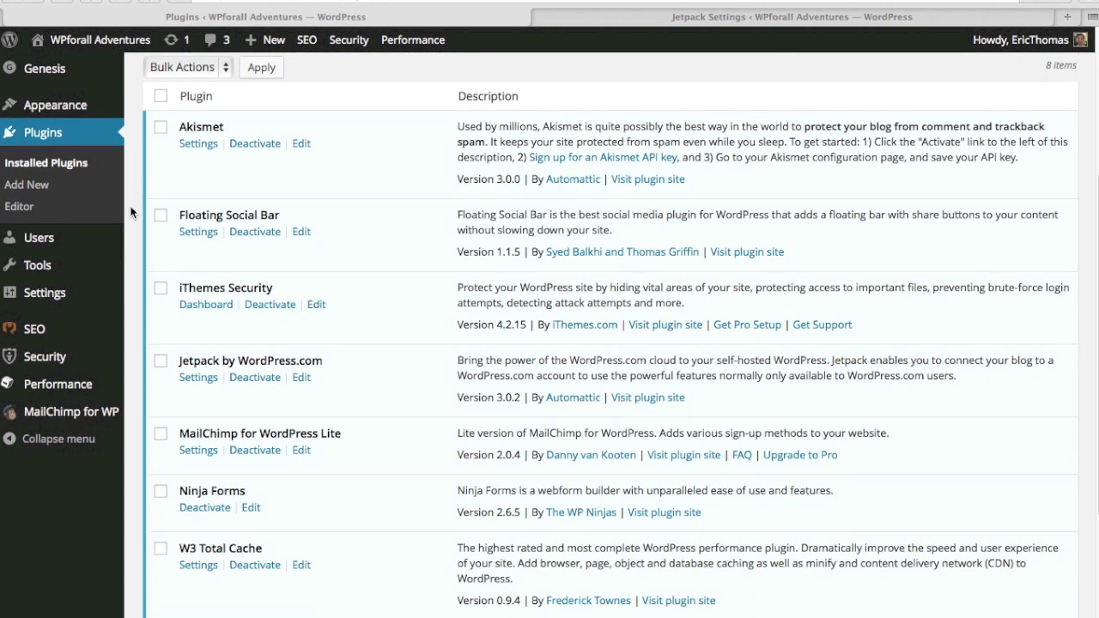
scroll(131, 212, "down", 1)
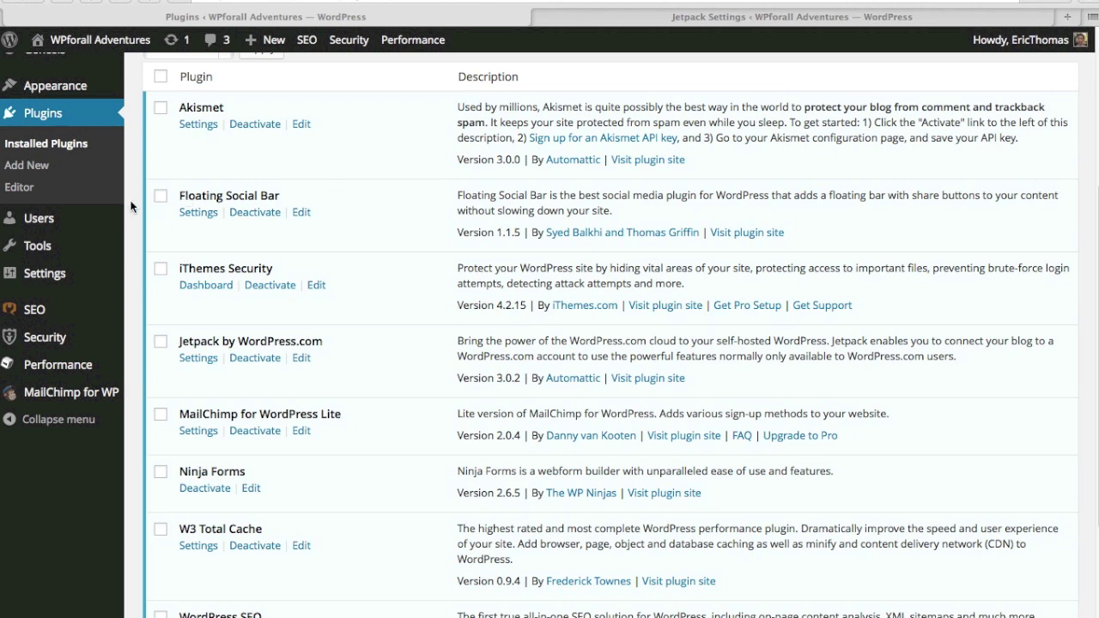
scroll(131, 206, "down", 1)
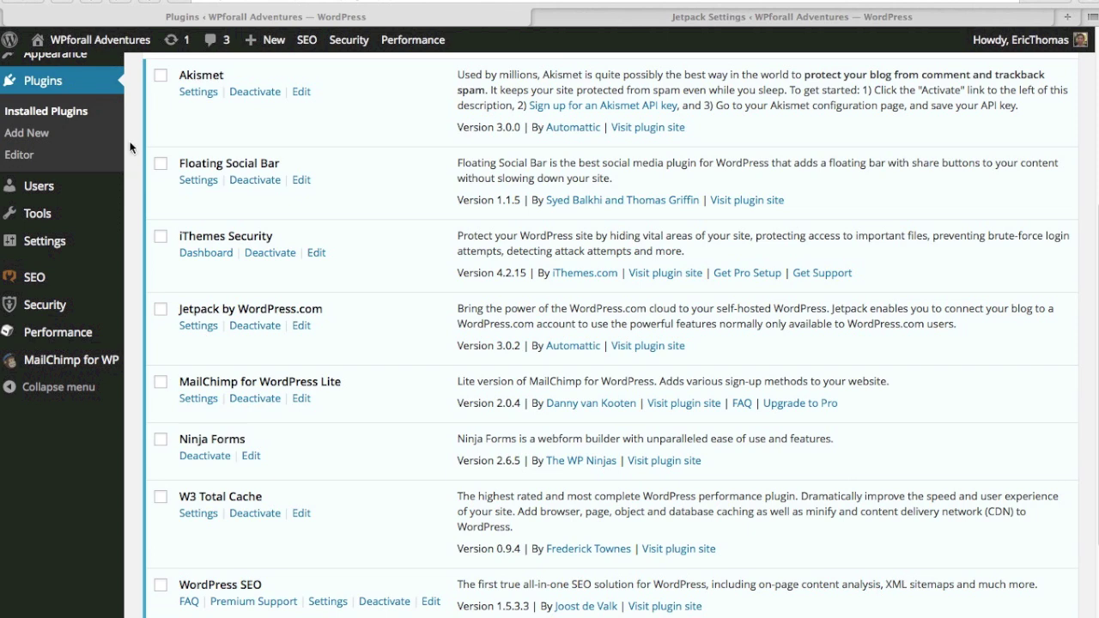
scroll(129, 148, "down", 3)
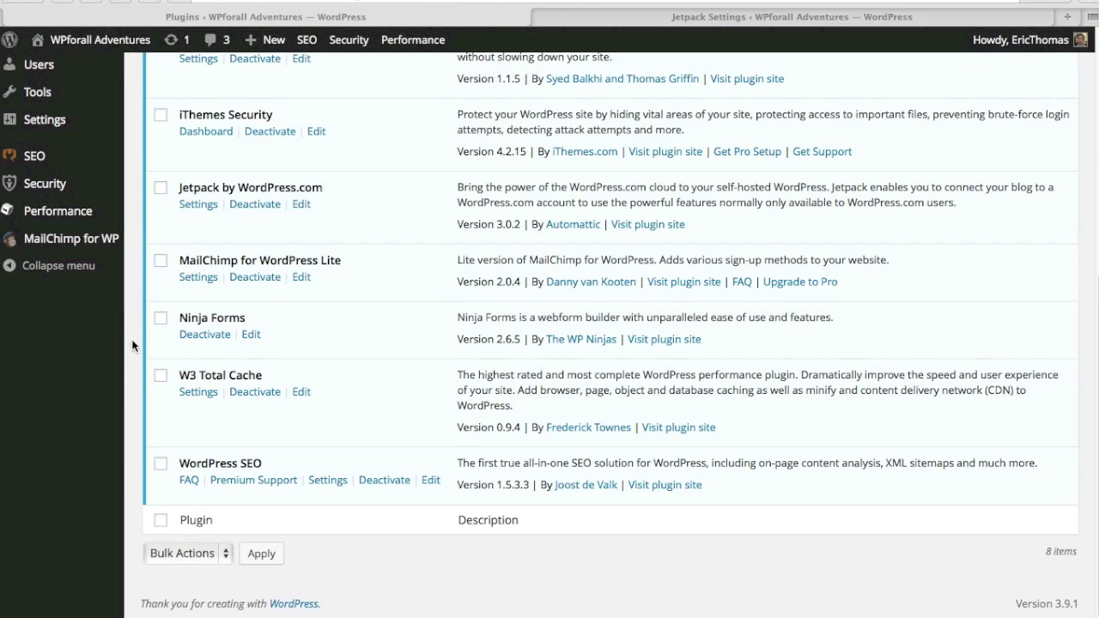
scroll(133, 344, "up", 3)
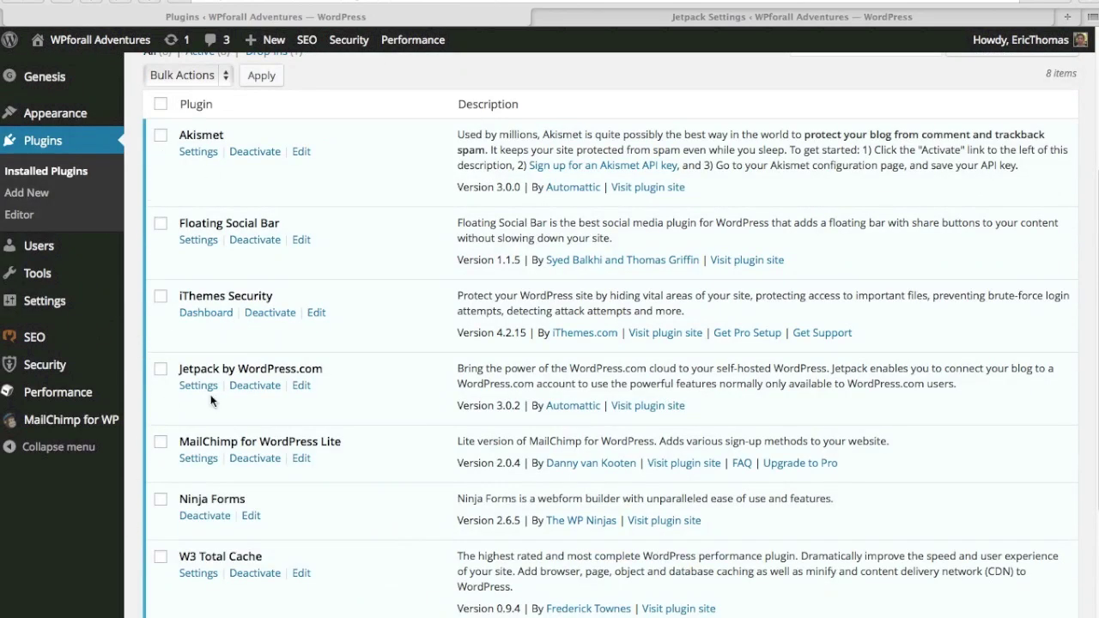
scroll(134, 486, "down", 3)
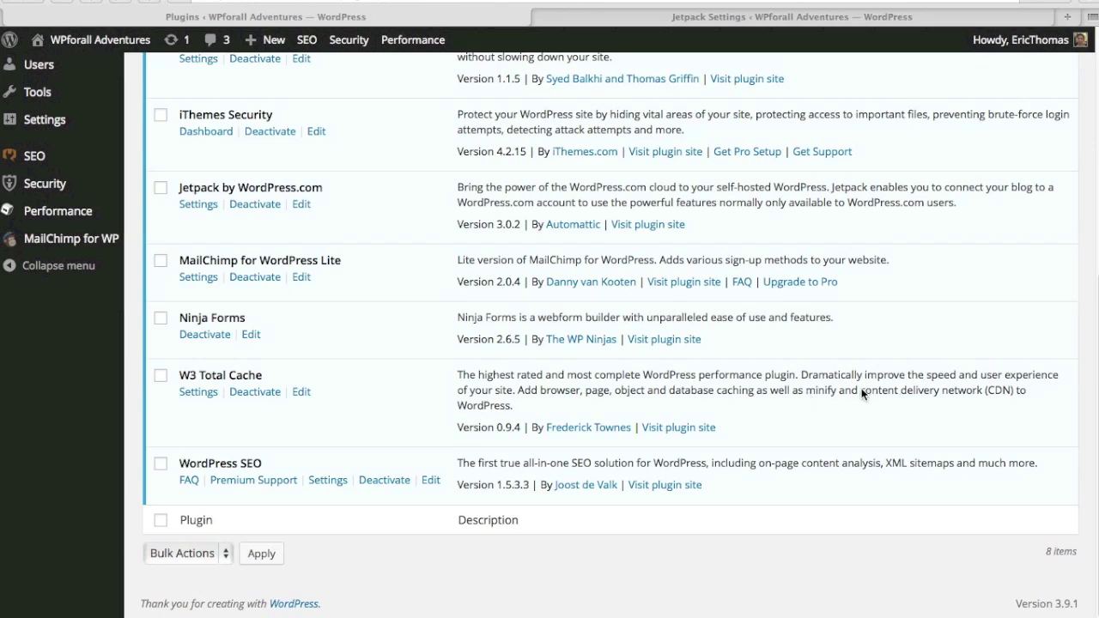
Highlight the CDN phrase and the W3 Total Cache plugin name.
left_click_drag(861, 388, 1016, 388)
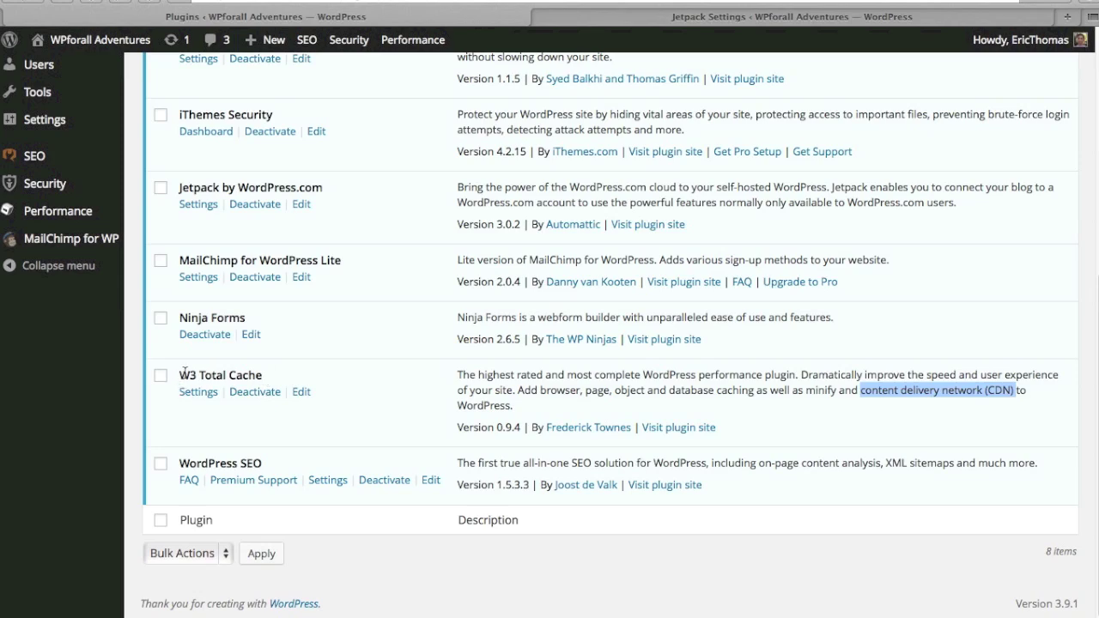
left_click_drag(179, 374, 265, 376)
left_click(434, 375)
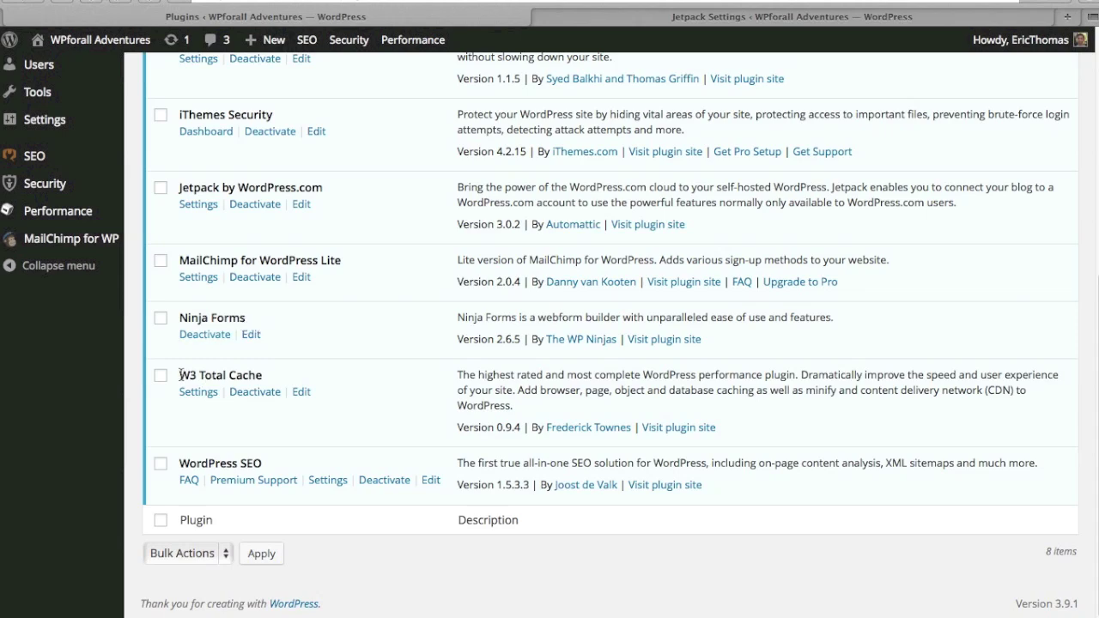
left_click_drag(180, 374, 266, 374)
left_click(374, 378)
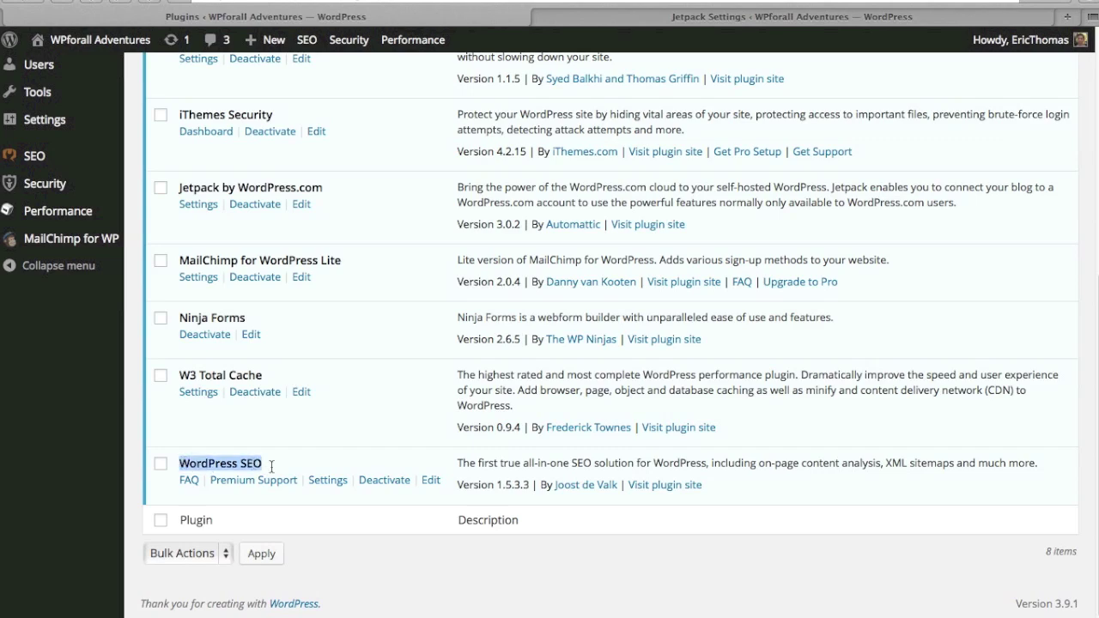
Highlight WordPress SEO's name and its XML sitemaps and on-page content analysis features.
left_click_drag(180, 463, 266, 464)
left_click(133, 430)
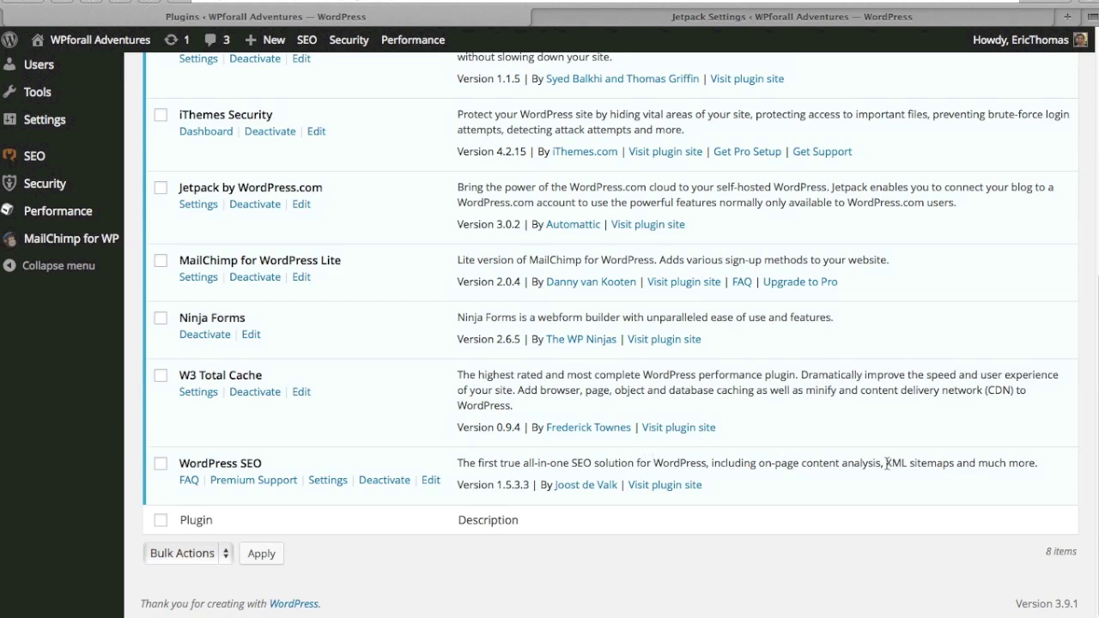
left_click_drag(887, 463, 954, 465)
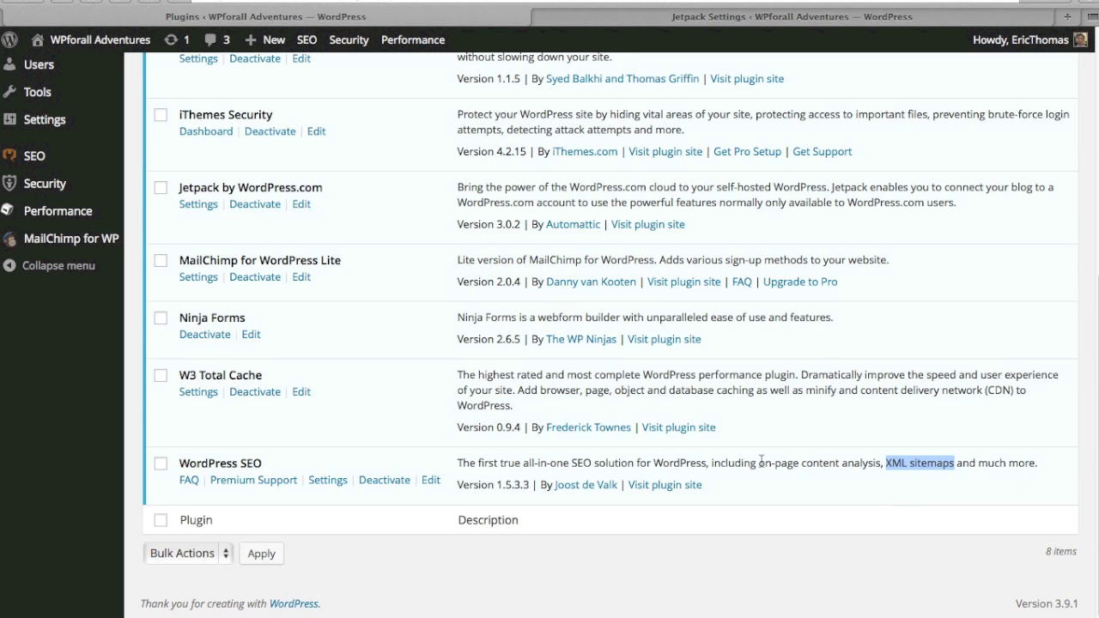
left_click_drag(760, 461, 878, 462)
left_click(890, 498)
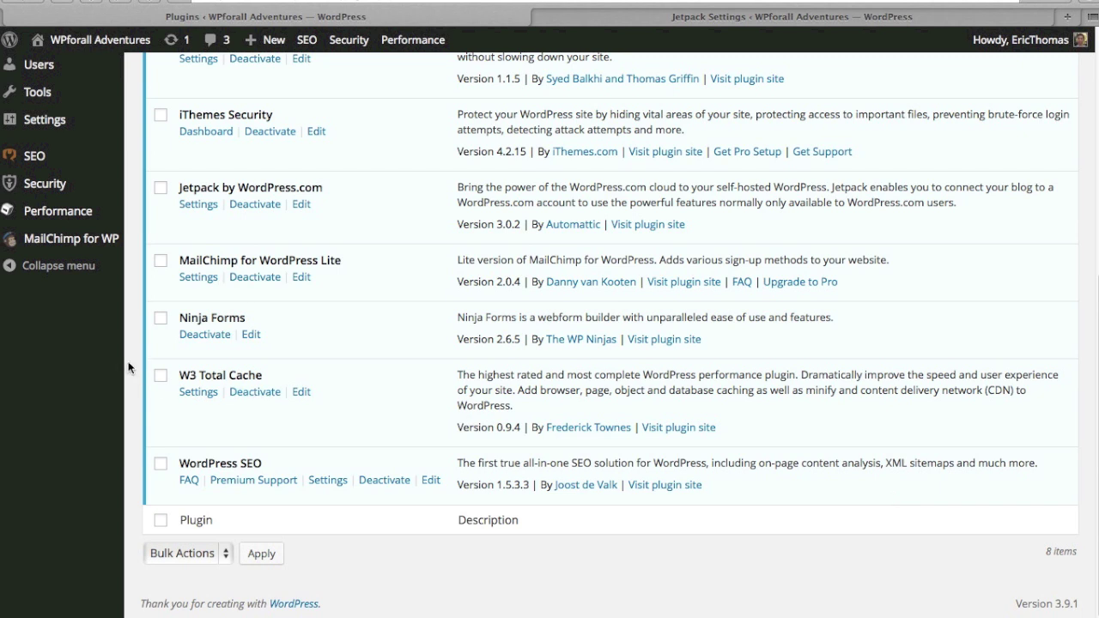
Open Akismet's Settings link in a new browser tab.
scroll(129, 365, "up", 3)
scroll(131, 363, "up", 3)
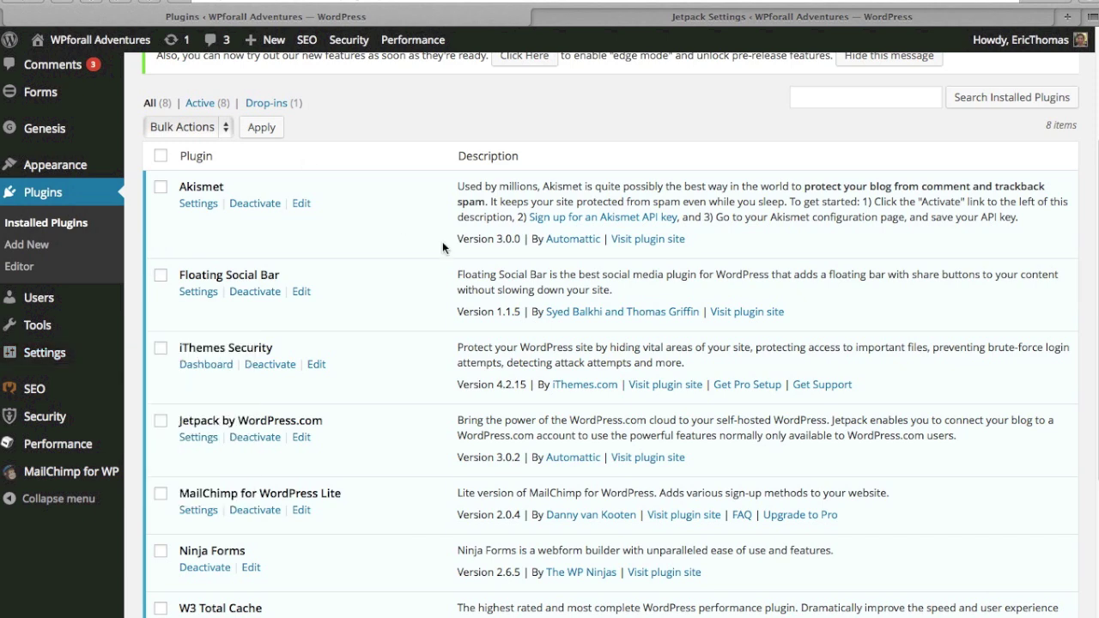
scroll(464, 498, "down", 3)
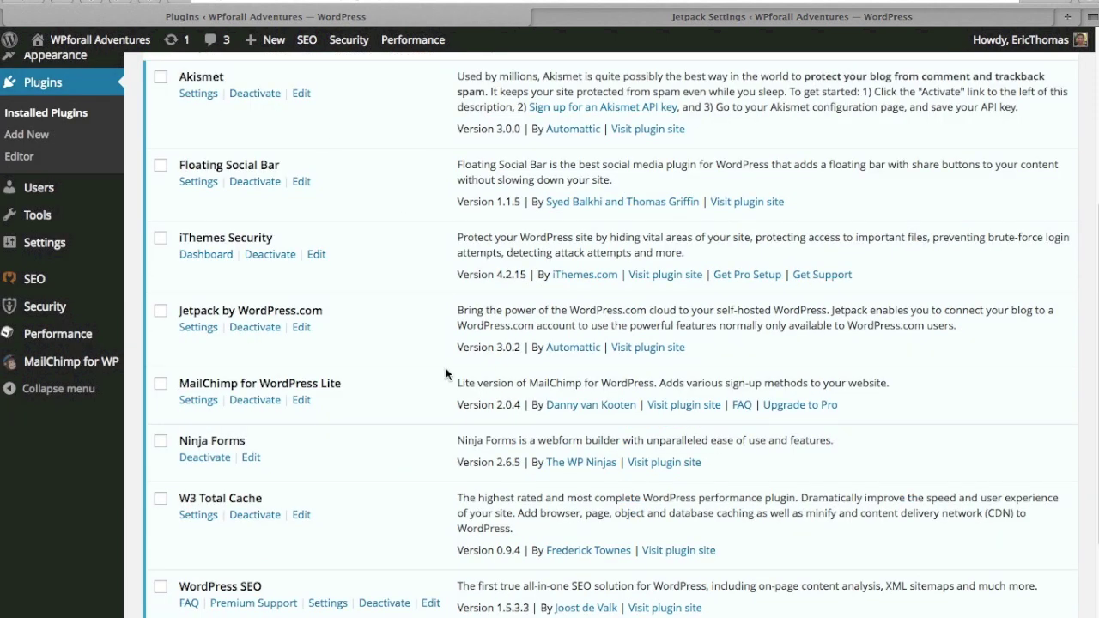
scroll(442, 380, "down", 4)
scroll(443, 380, "up", 5)
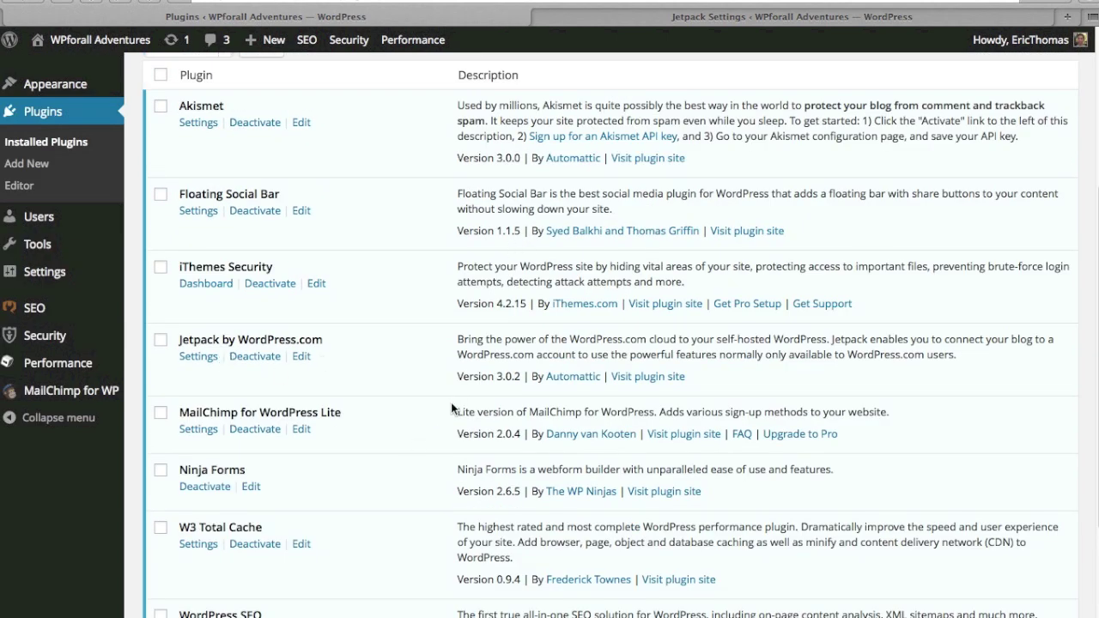
scroll(451, 403, "down", 1)
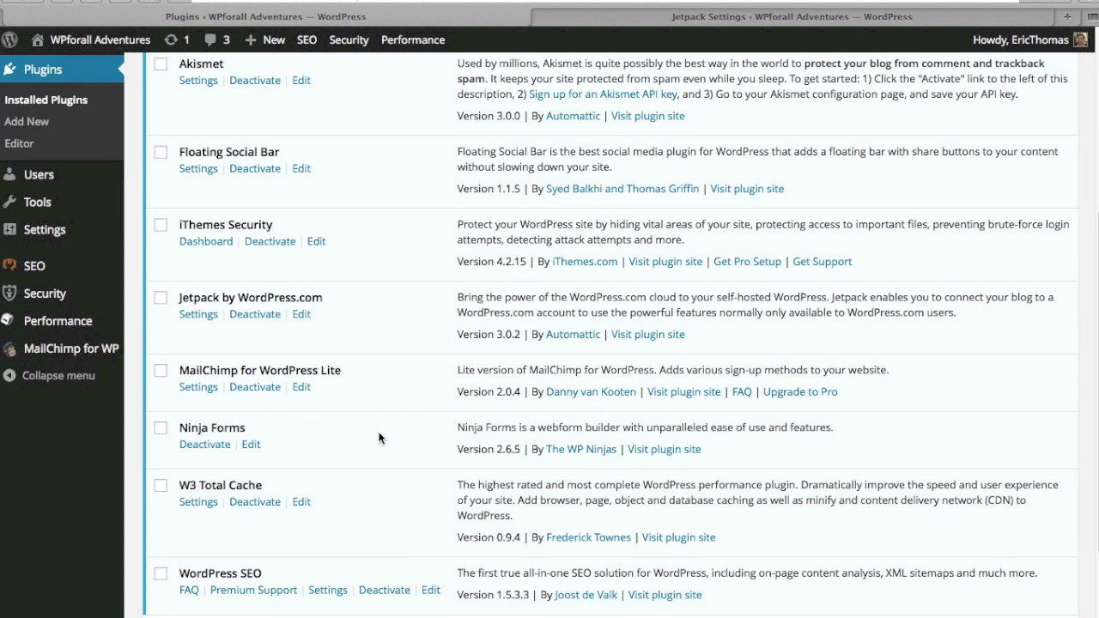
scroll(380, 437, "up", 2)
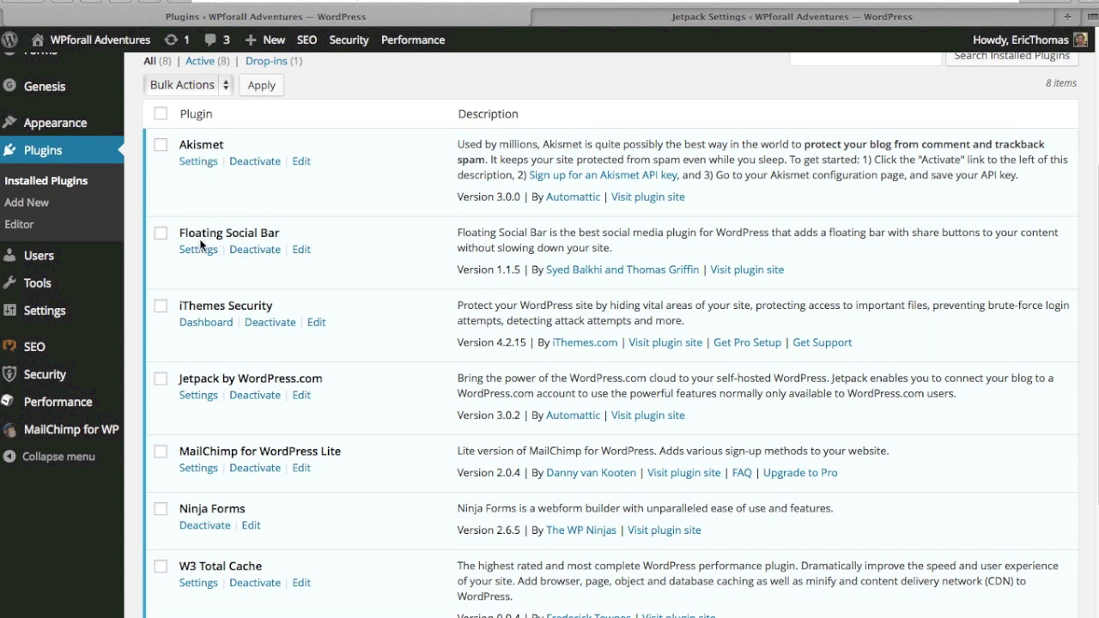
scroll(133, 243, "up", 2)
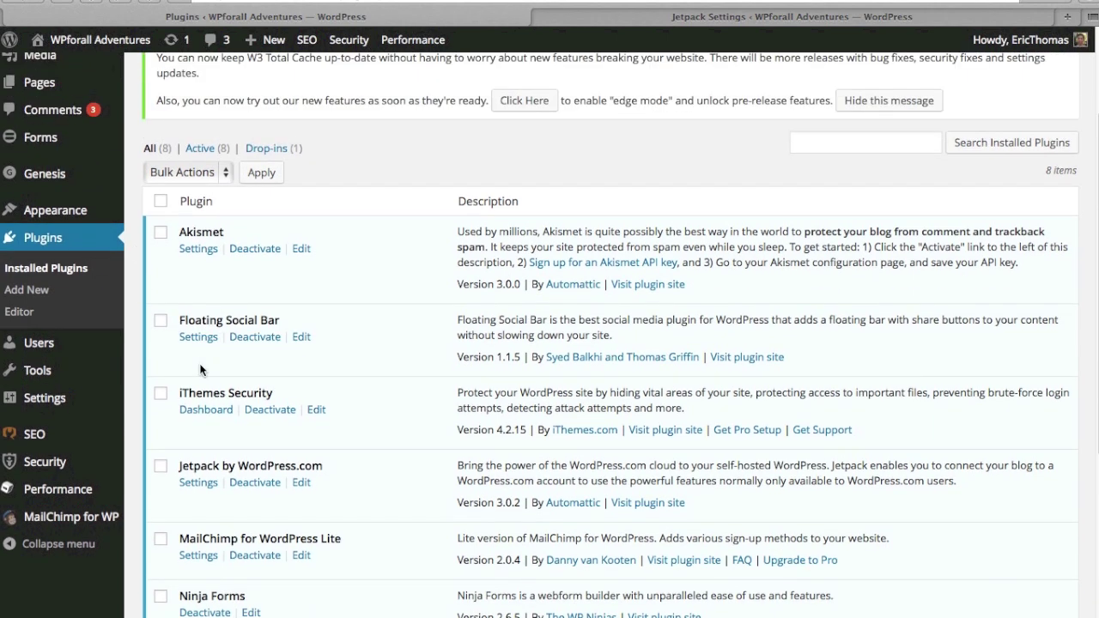
right_click(214, 251)
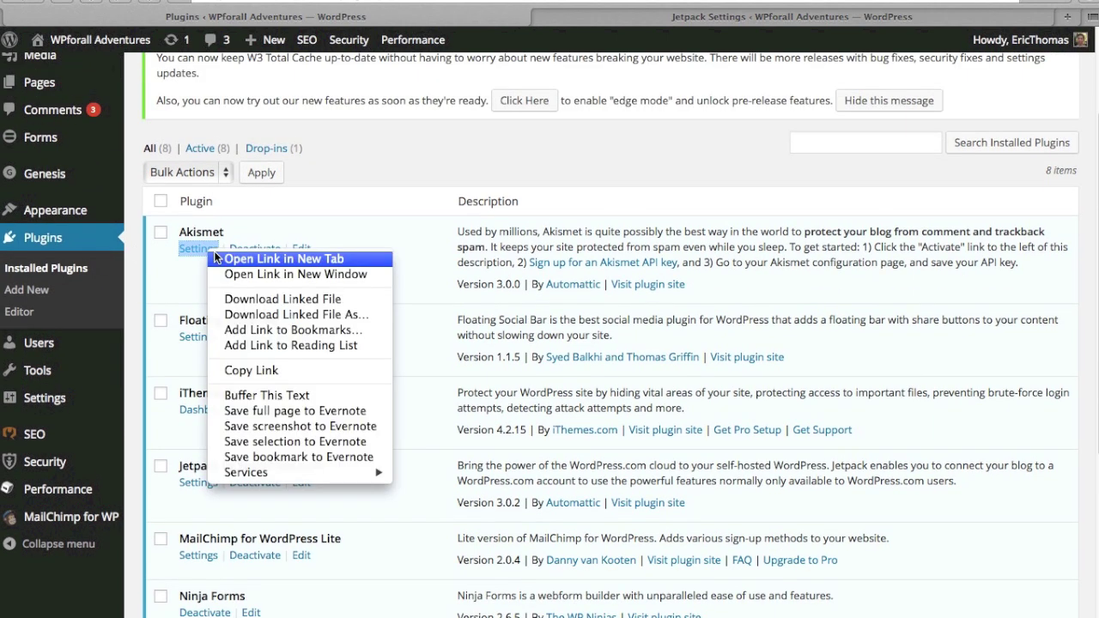
left_click(217, 255)
Open Floating Social Bar's Settings link in another new tab.
right_click(194, 334)
right_click(196, 334)
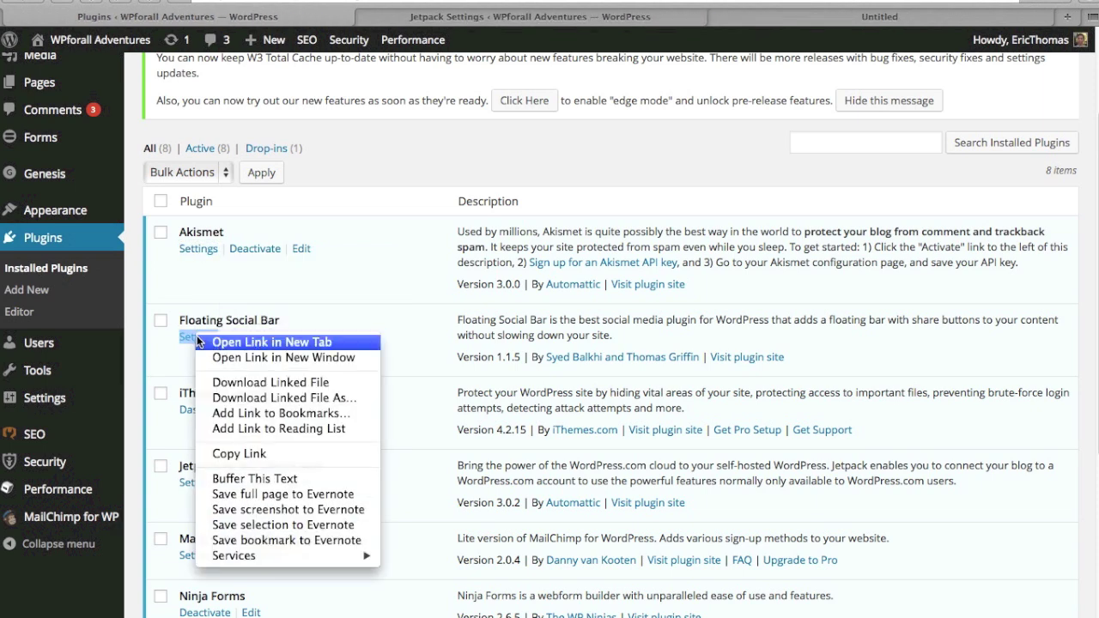
left_click(203, 341)
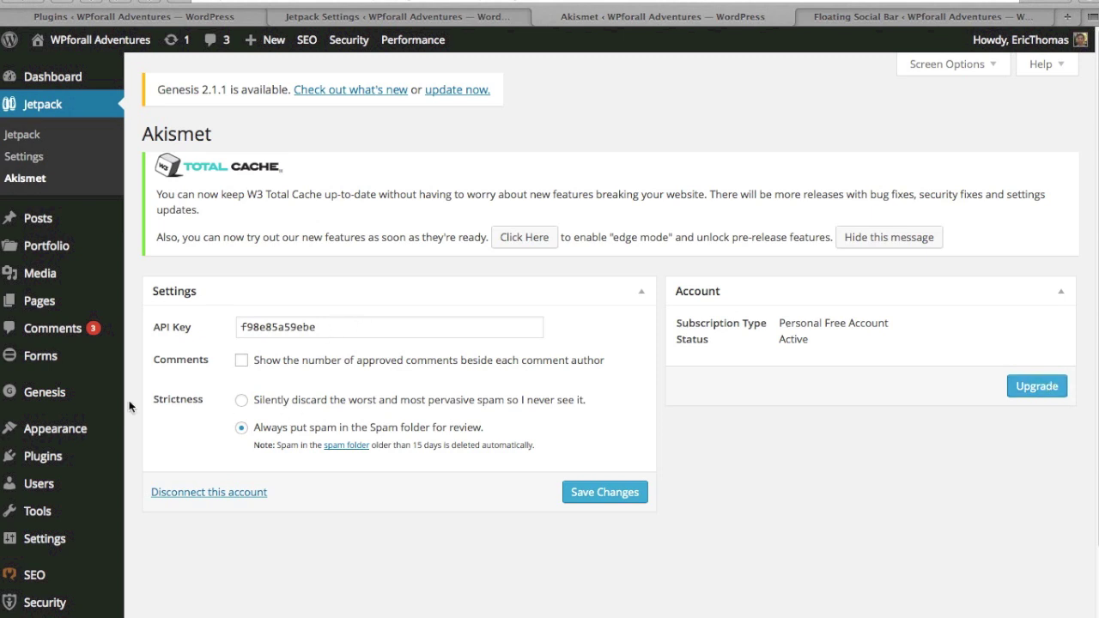
Highlight the Strictness setting label while reviewing Akismet's spam settings.
left_click_drag(155, 402, 230, 404)
left_click(233, 404)
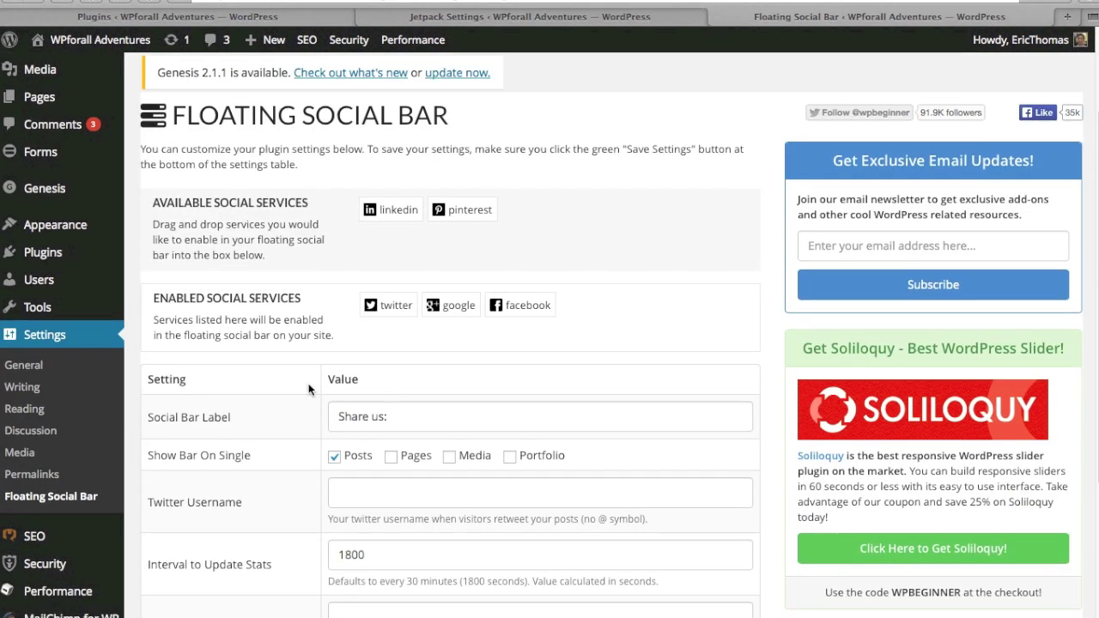
scroll(609, 290, "down", 2)
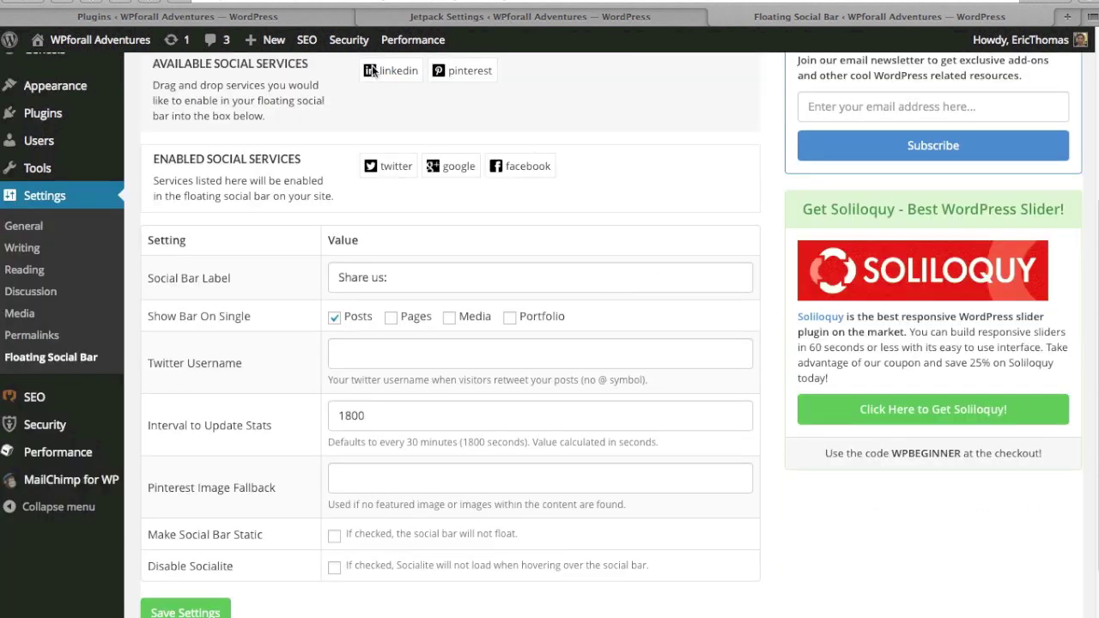
Review the enabled services and display options, then select the Twitter Username field.
scroll(559, 215, "up", 1)
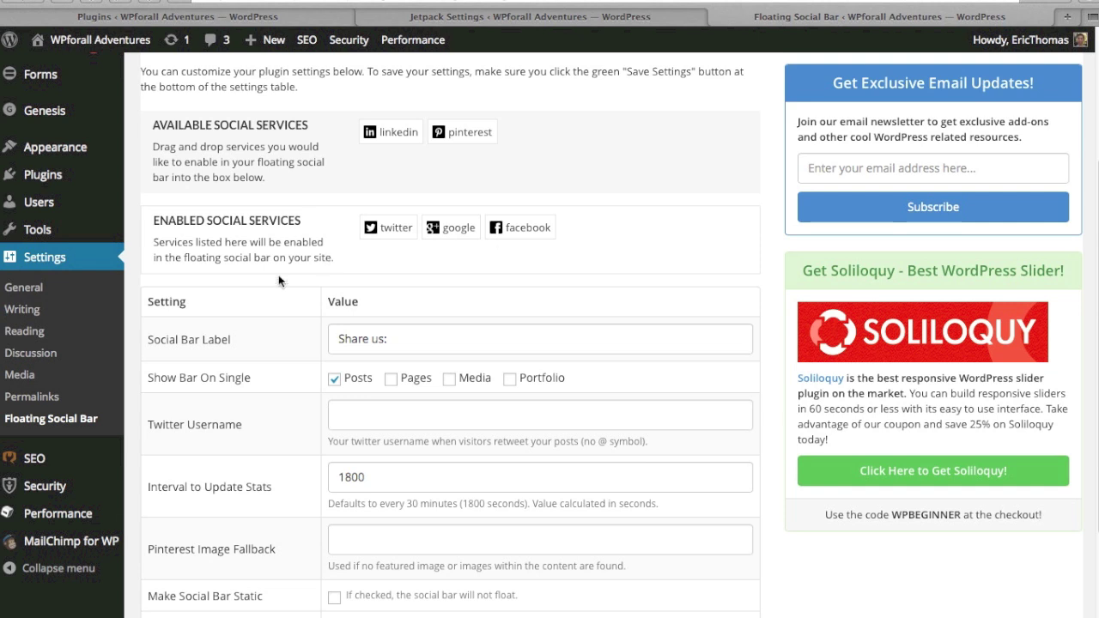
scroll(317, 254, "down", 1)
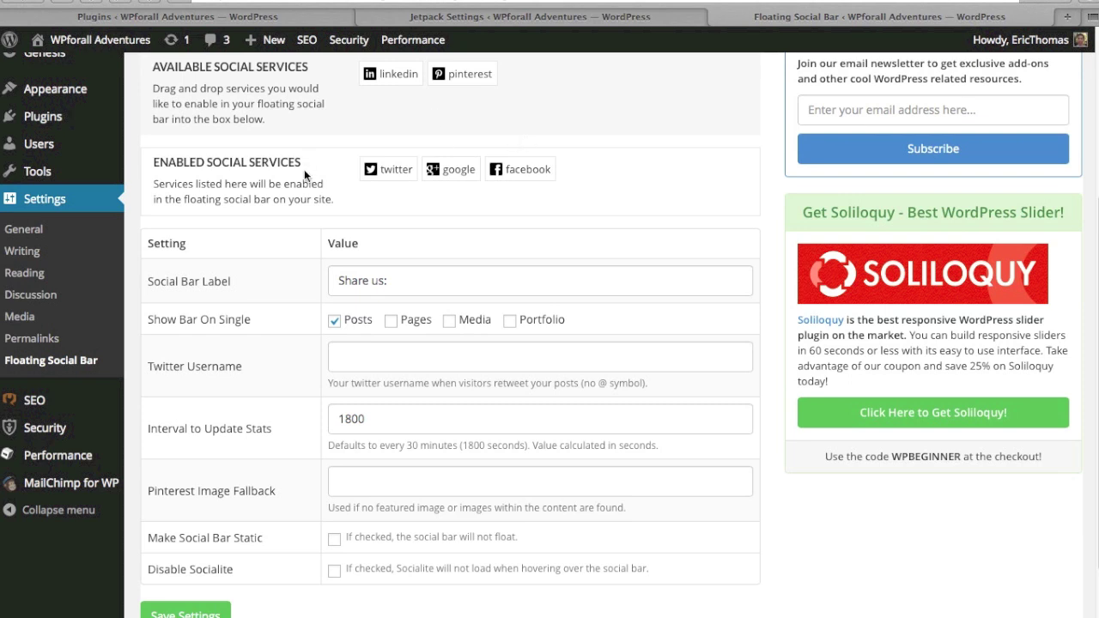
scroll(308, 174, "down", 1)
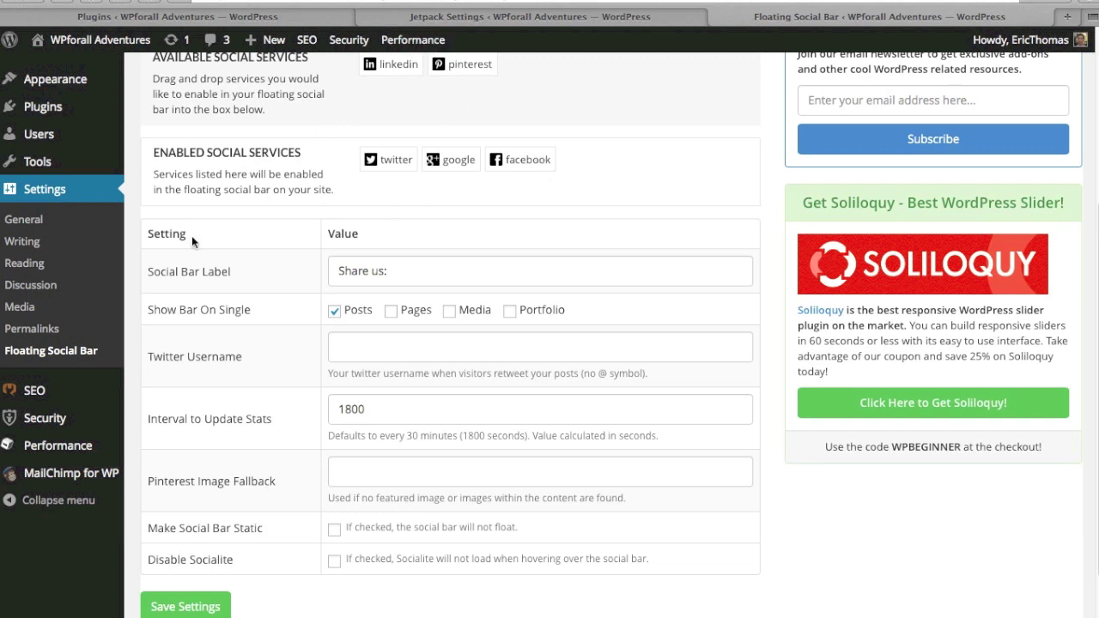
scroll(299, 203, "down", 2)
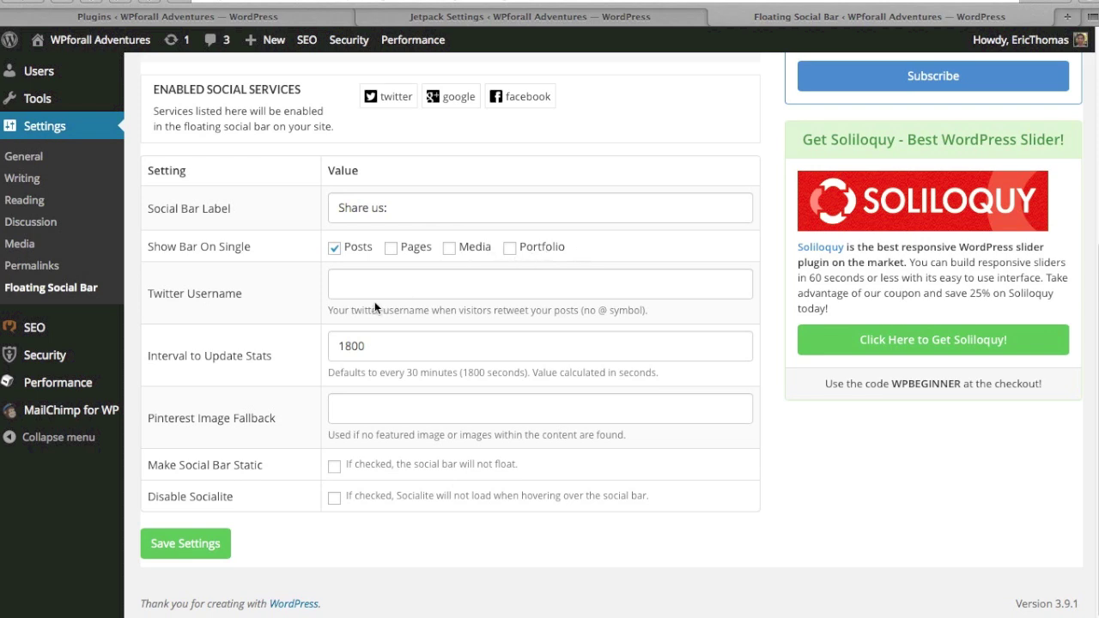
left_click(405, 286)
Enter the site's Twitter handle, without the @, as the Twitter Username.
type("@")
key("BackSpace")
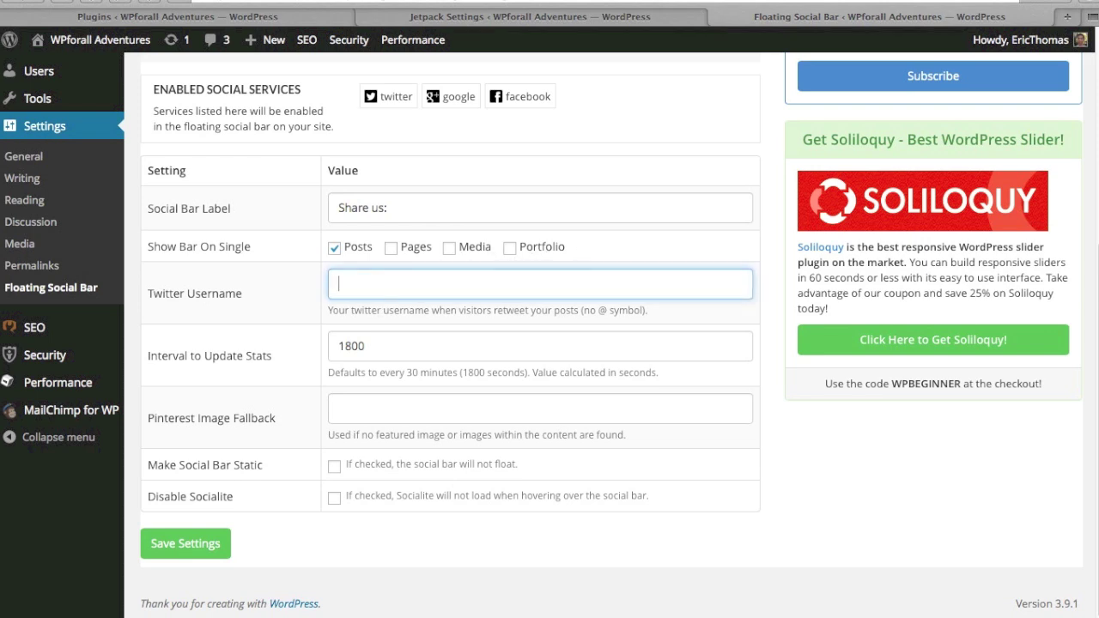
type("wpforalltv")
double_click(248, 338)
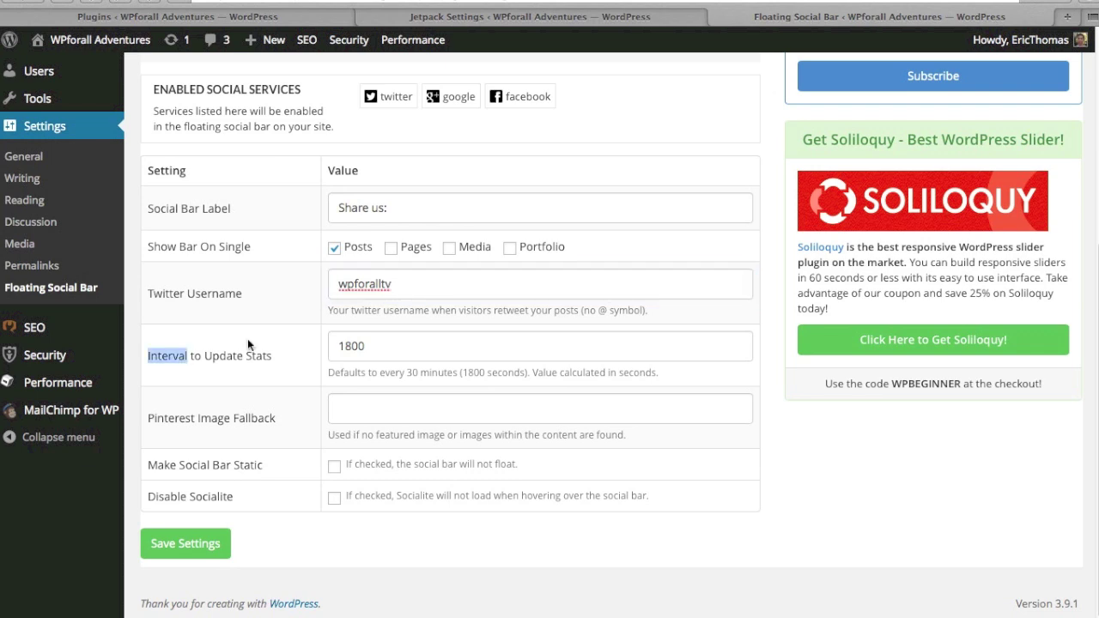
left_click(283, 367)
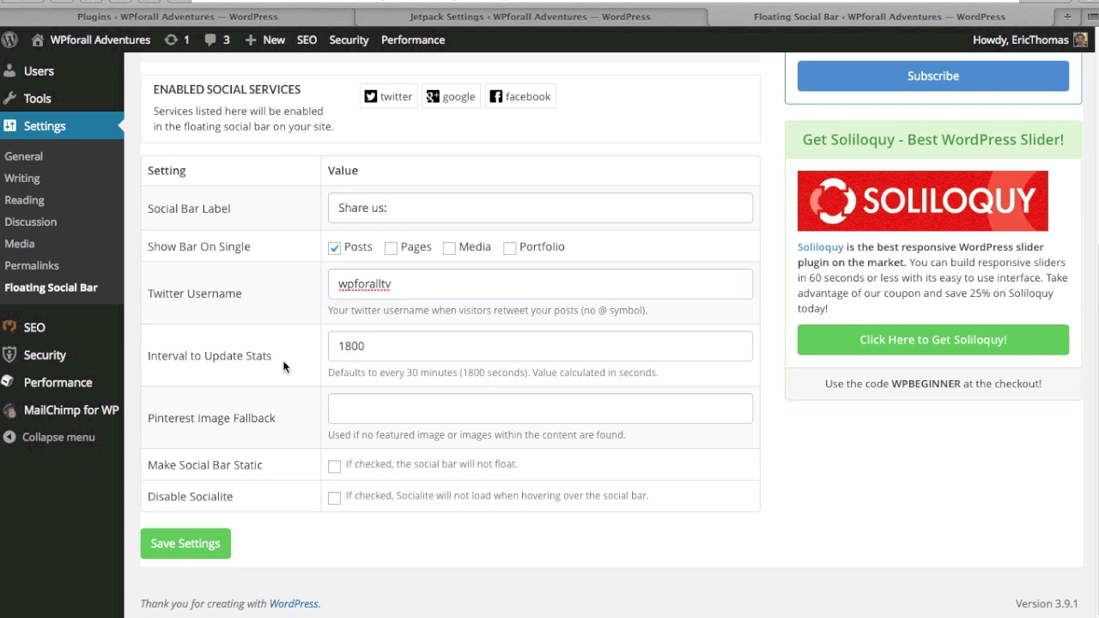
Select the Pinterest Image Fallback field, then return to the Installed Plugins tab.
left_click(350, 411)
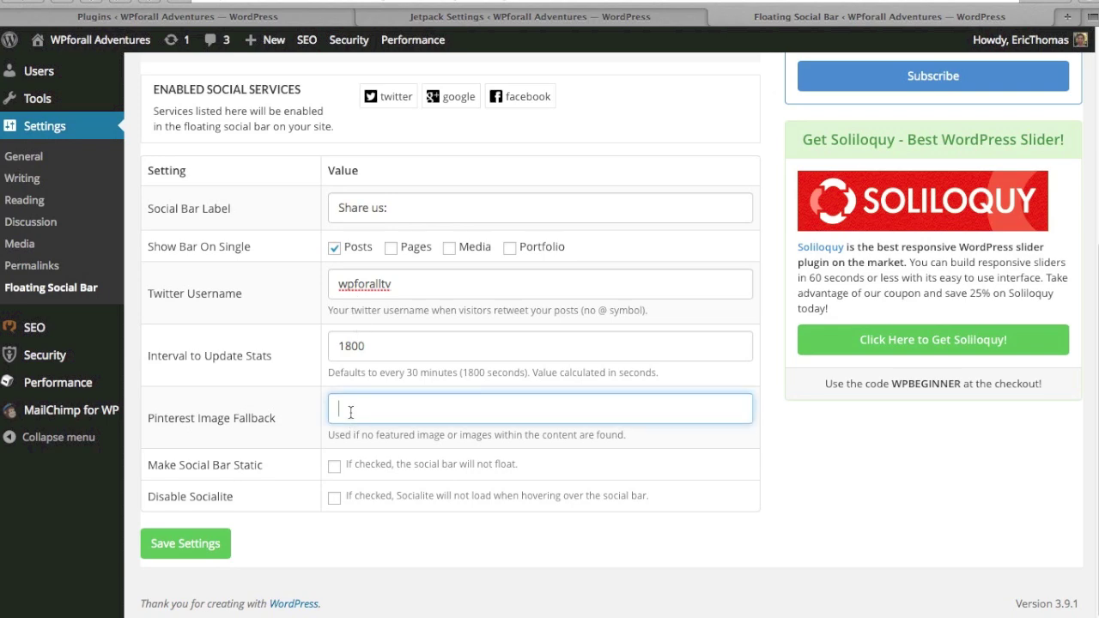
scroll(278, 518, "up", 3)
scroll(277, 519, "down", 3)
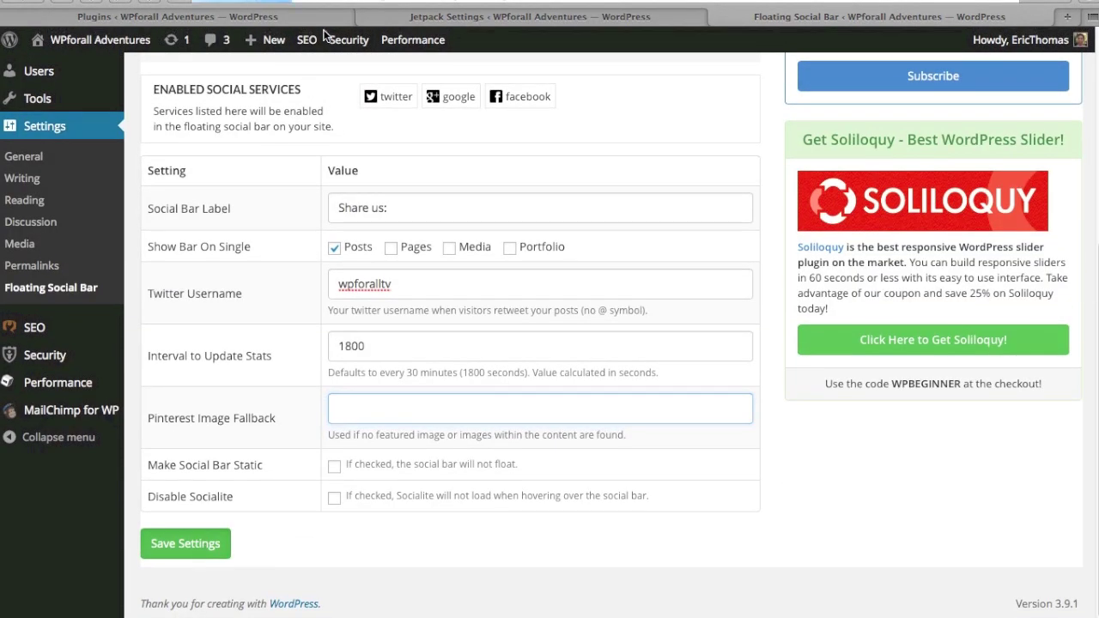
left_click(258, 16)
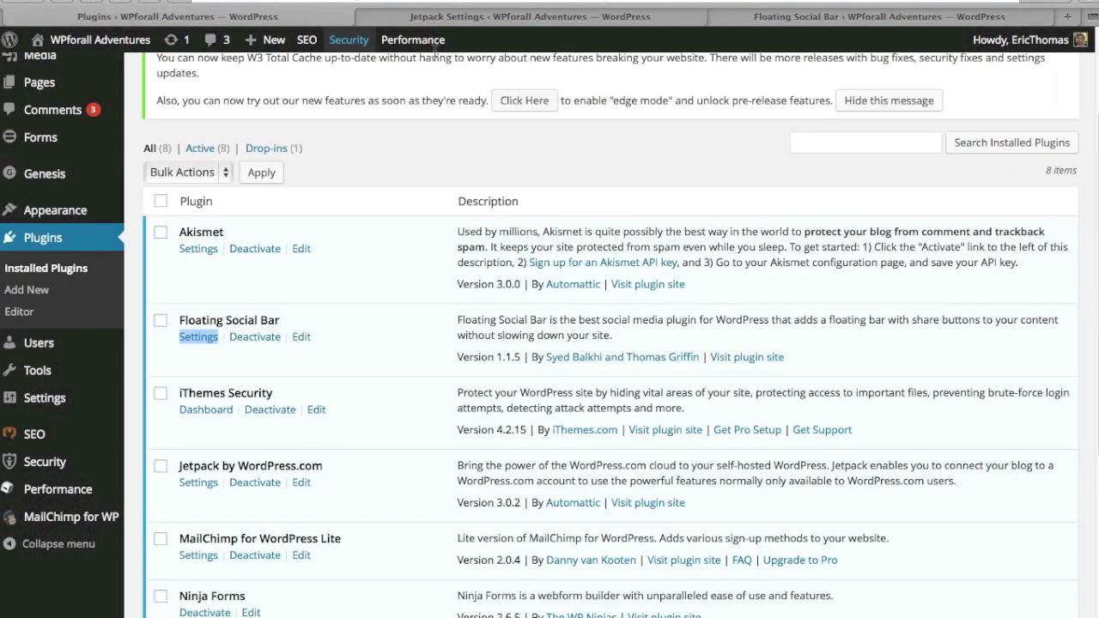
left_click(429, 280)
scroll(399, 306, "down", 3)
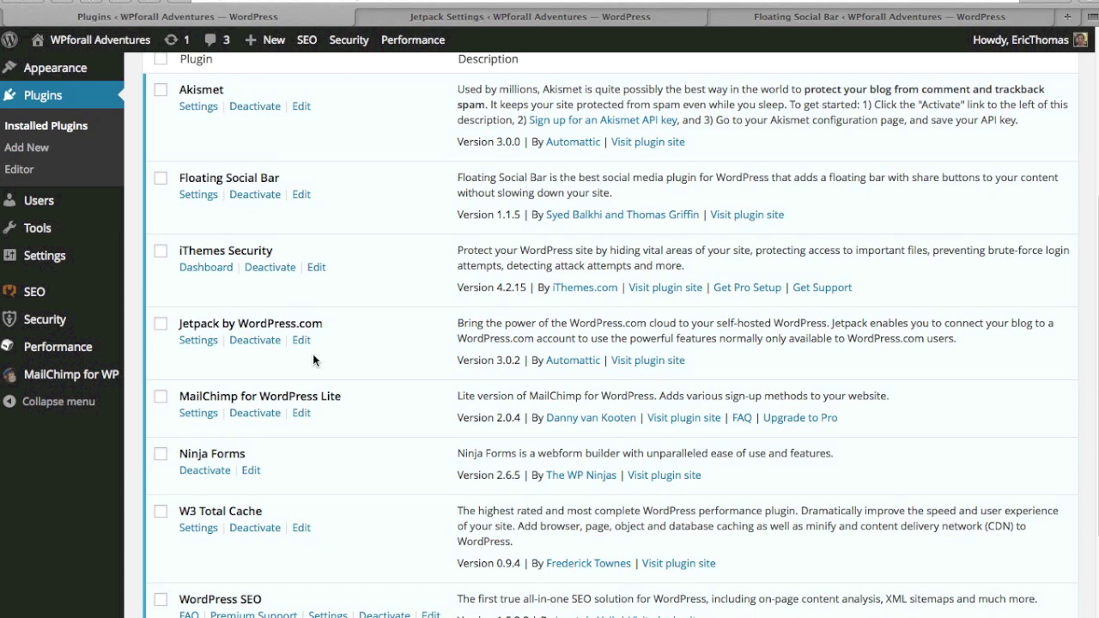
scroll(395, 342, "down", 3)
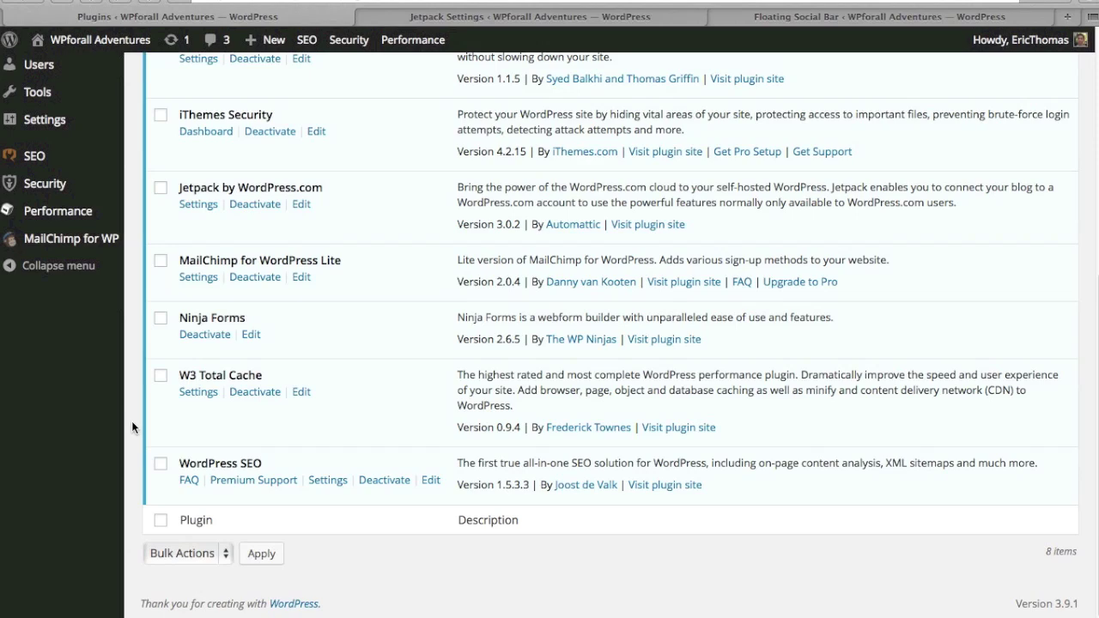
scroll(125, 355, "up", 3)
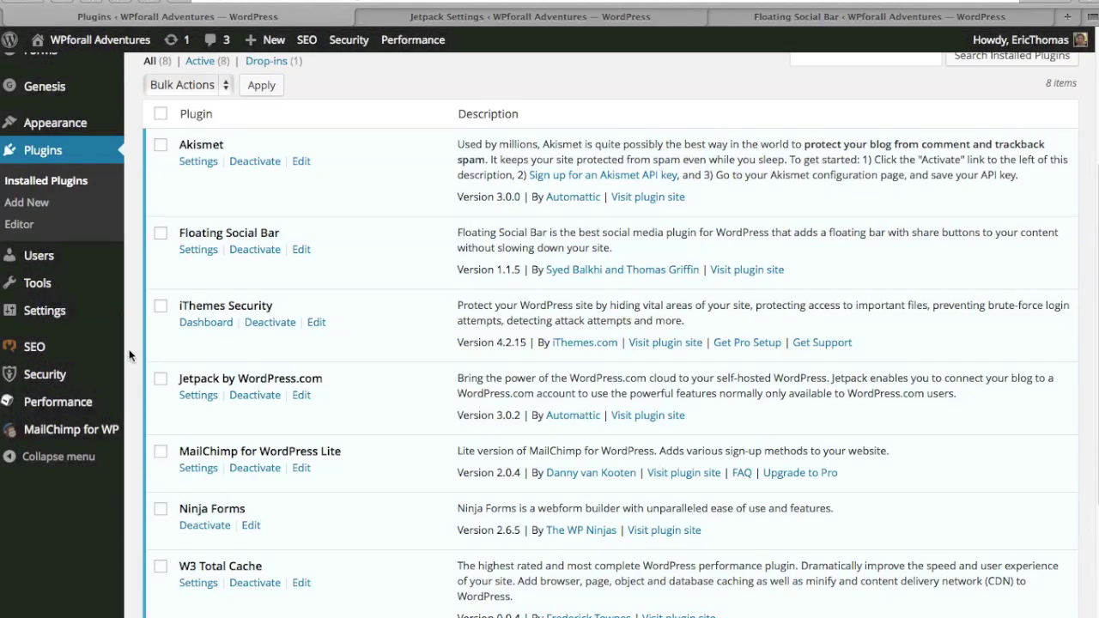
scroll(128, 356, "down", 1)
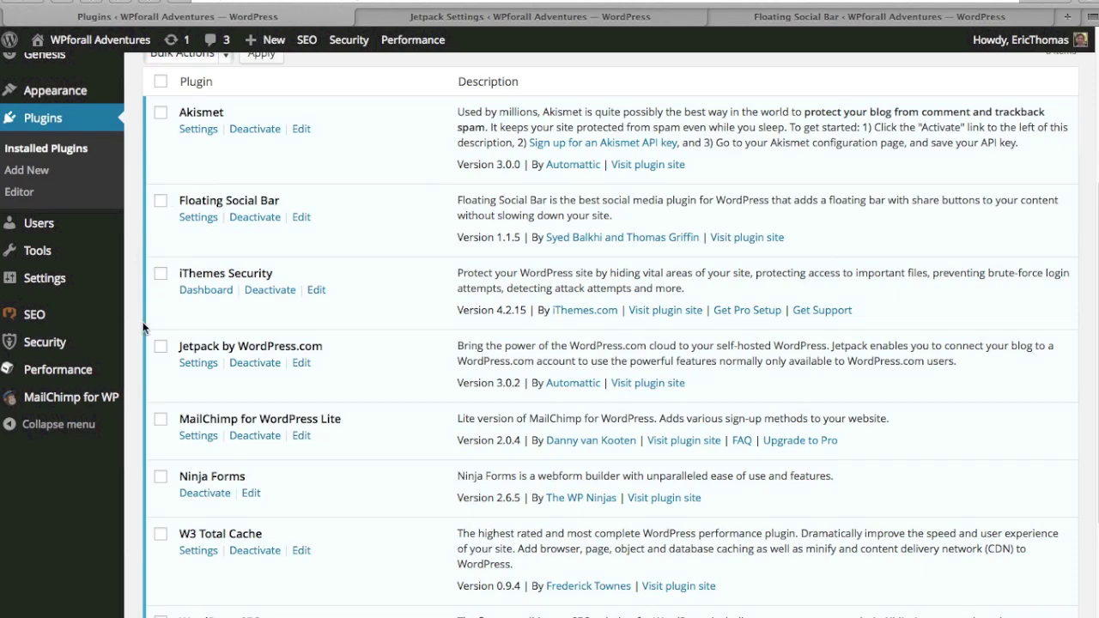
scroll(147, 342, "down", 2)
scroll(147, 343, "down", 1)
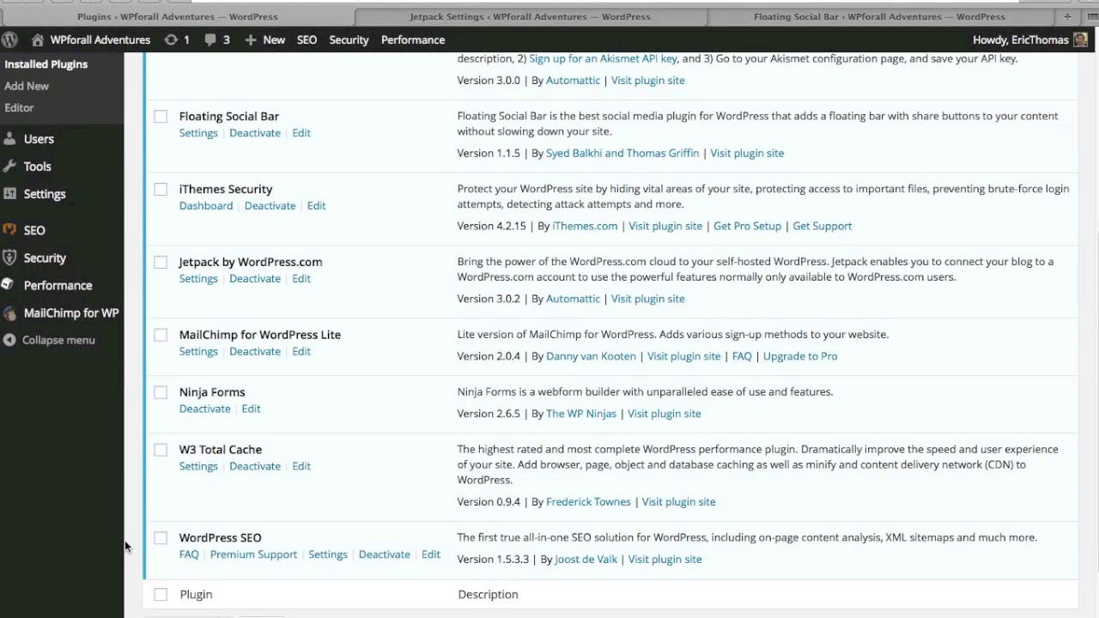
scroll(125, 540, "up", 5)
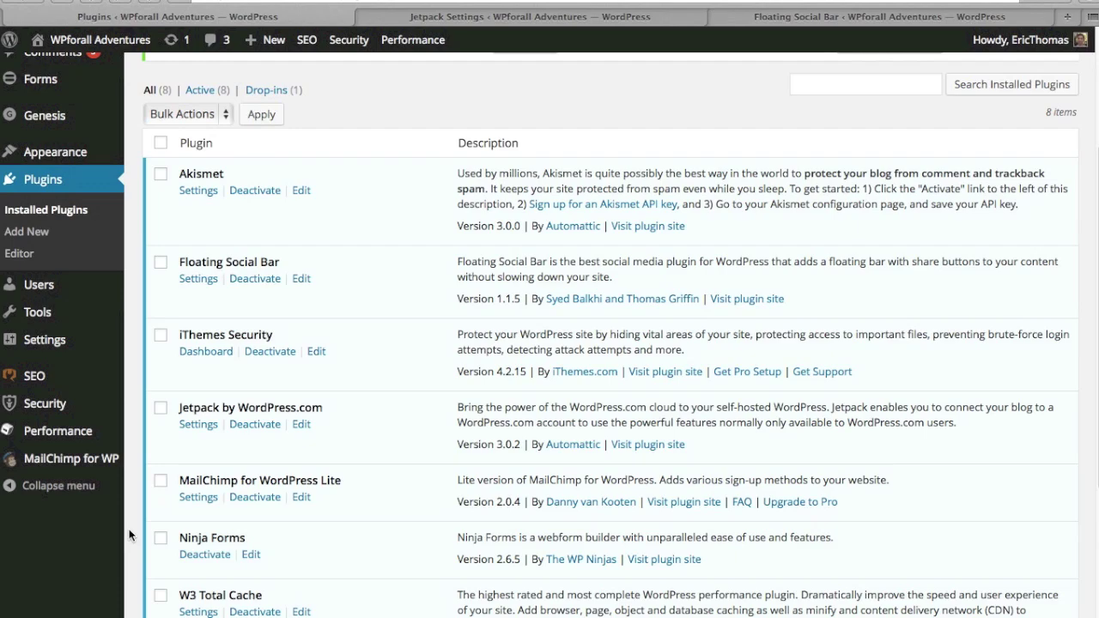
scroll(129, 519, "down", 1)
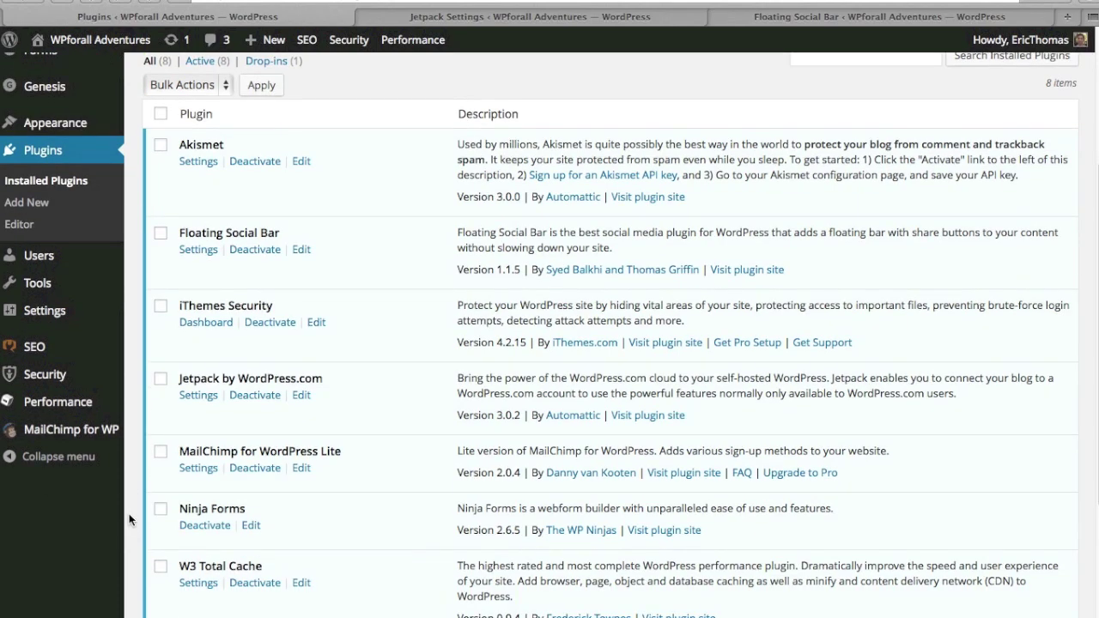